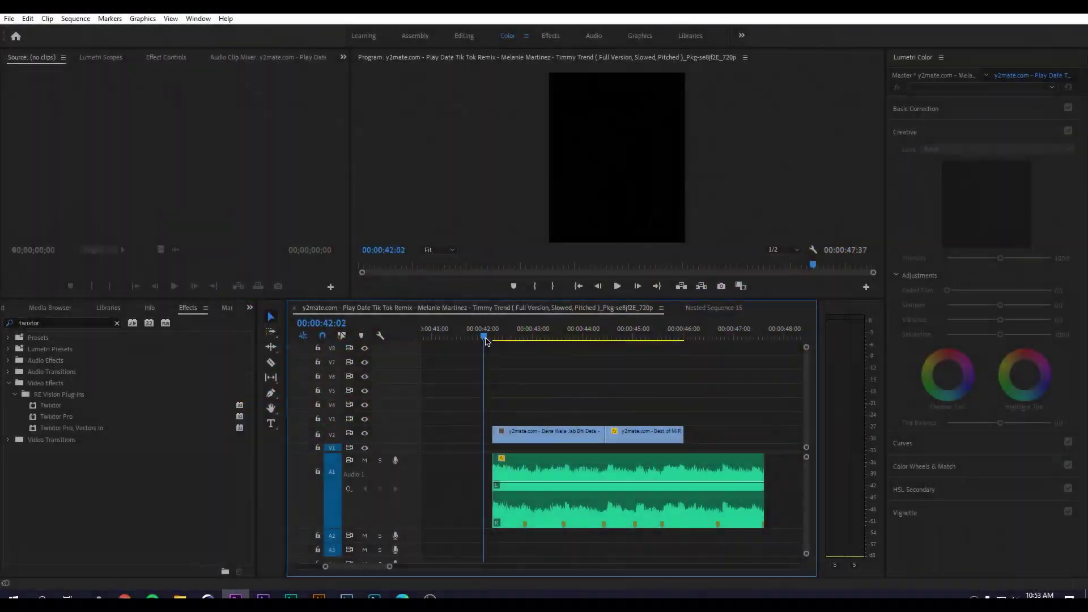
# - Play the edit from the clips' start, then park the playhead inside the first clip
pyautogui.moveTo(485, 337); pyautogui.dragTo(491, 341)
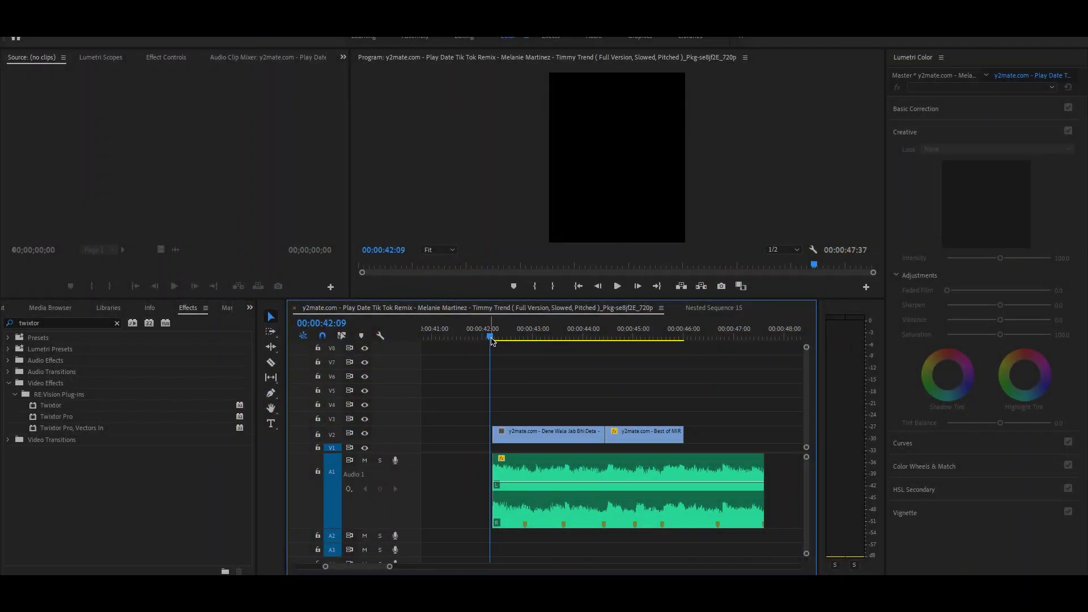
pyautogui.press('space')
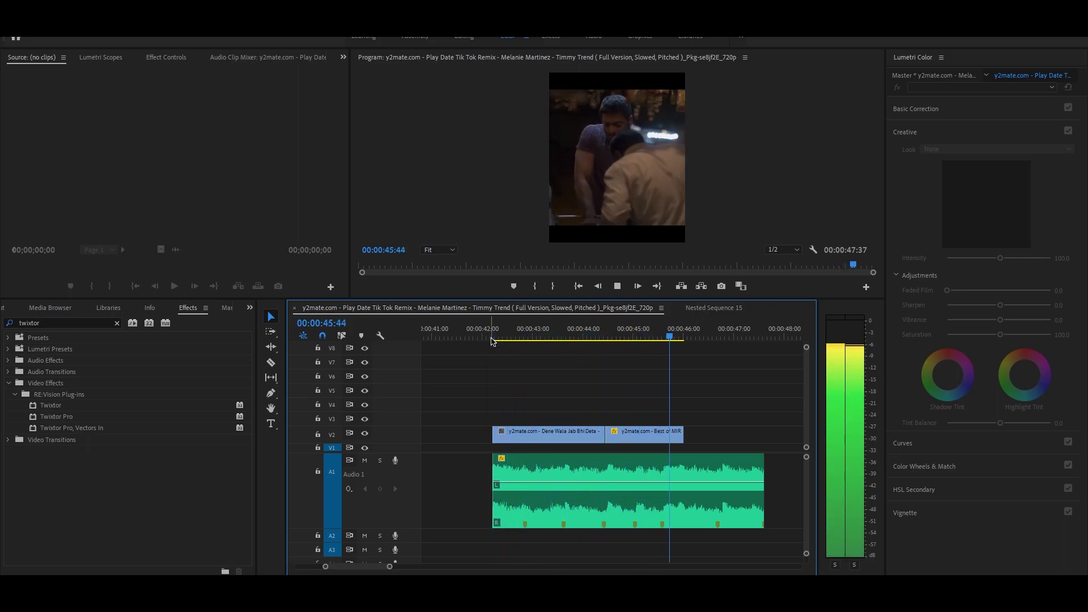
pyautogui.click(491, 336)
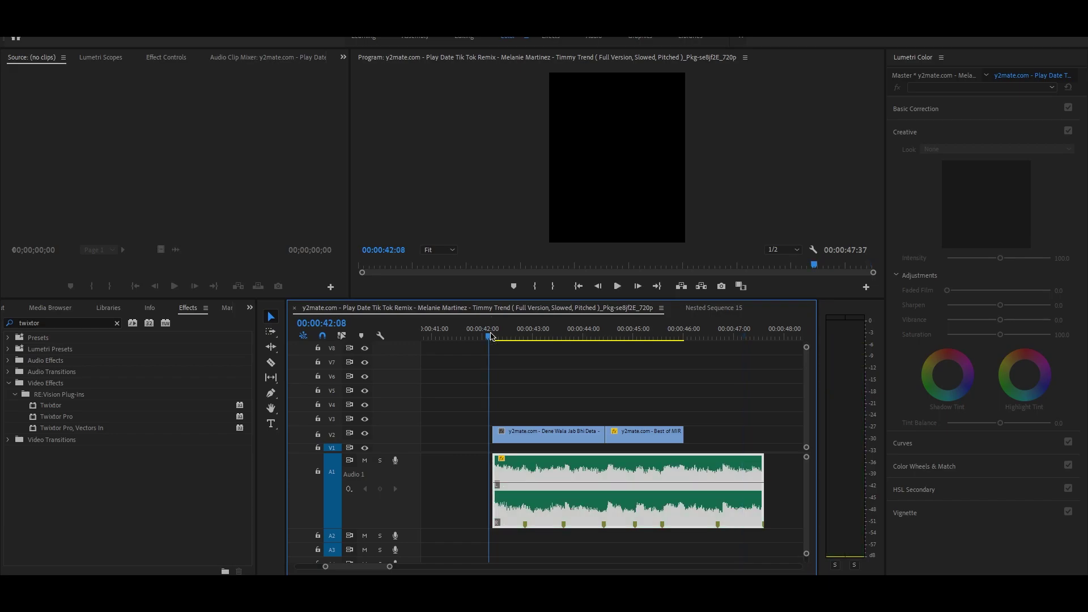
pyautogui.click(460, 426)
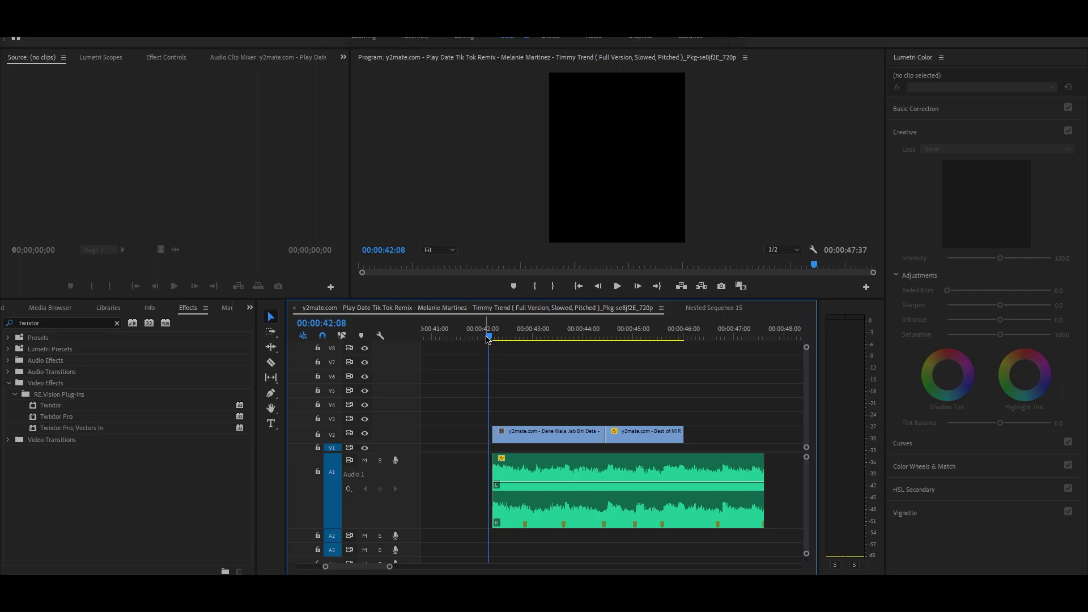
pyautogui.click(490, 339)
# - Apply the RE:Vision Twixtor effect to the first clip on track V2
pyautogui.click(506, 441)
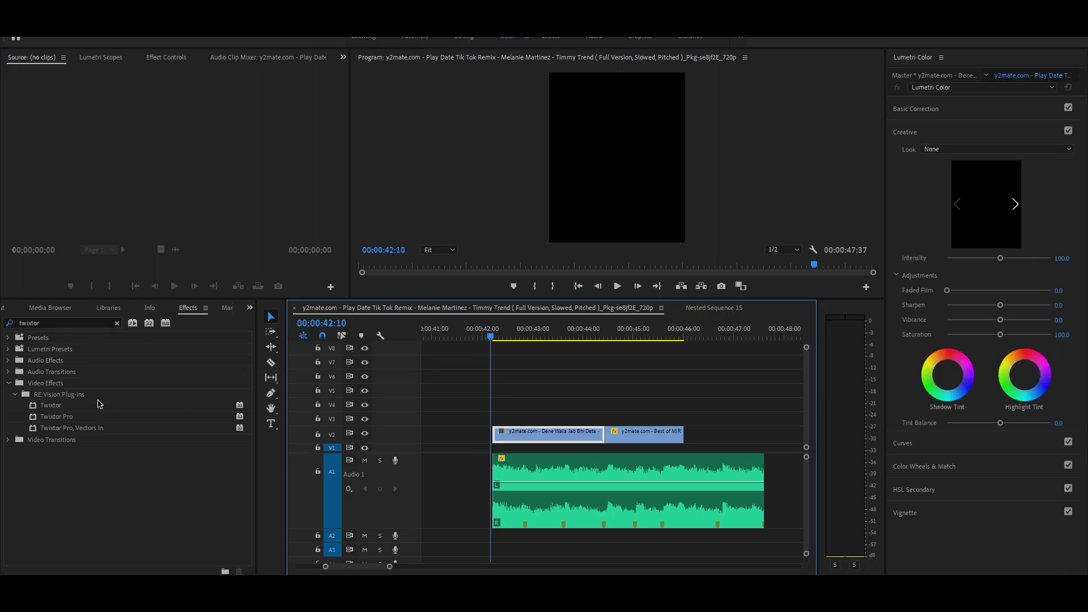
pyautogui.moveTo(61, 410); pyautogui.dragTo(263, 366)
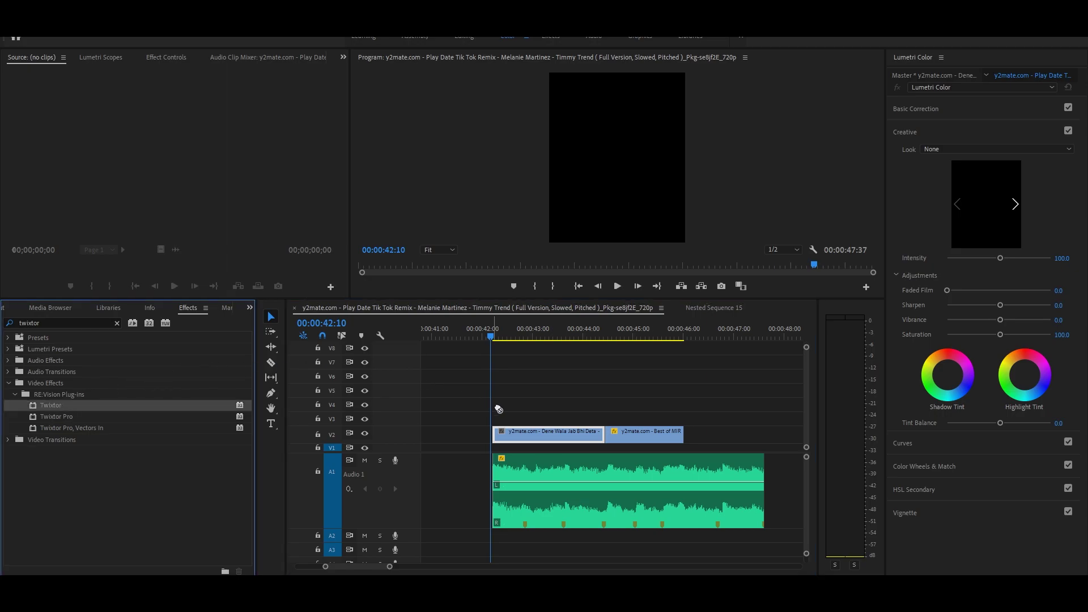
pyautogui.moveTo(498, 409); pyautogui.dragTo(531, 427)
pyautogui.click(501, 338)
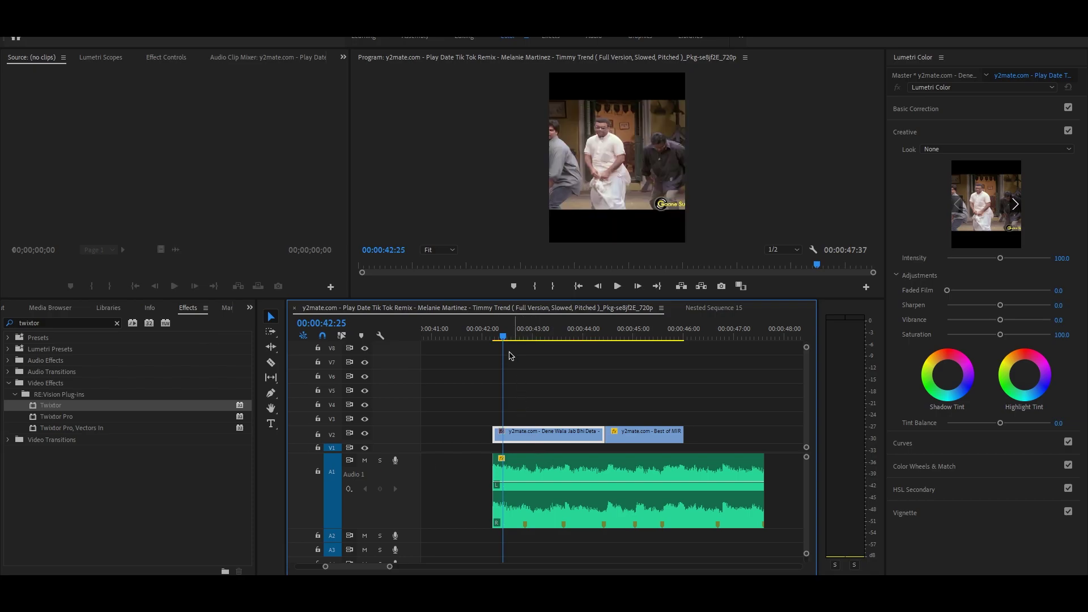
# - Nest the V2 clips with default names, then select Nested Sequence 19 in the timeline
pyautogui.rightClick(536, 437)
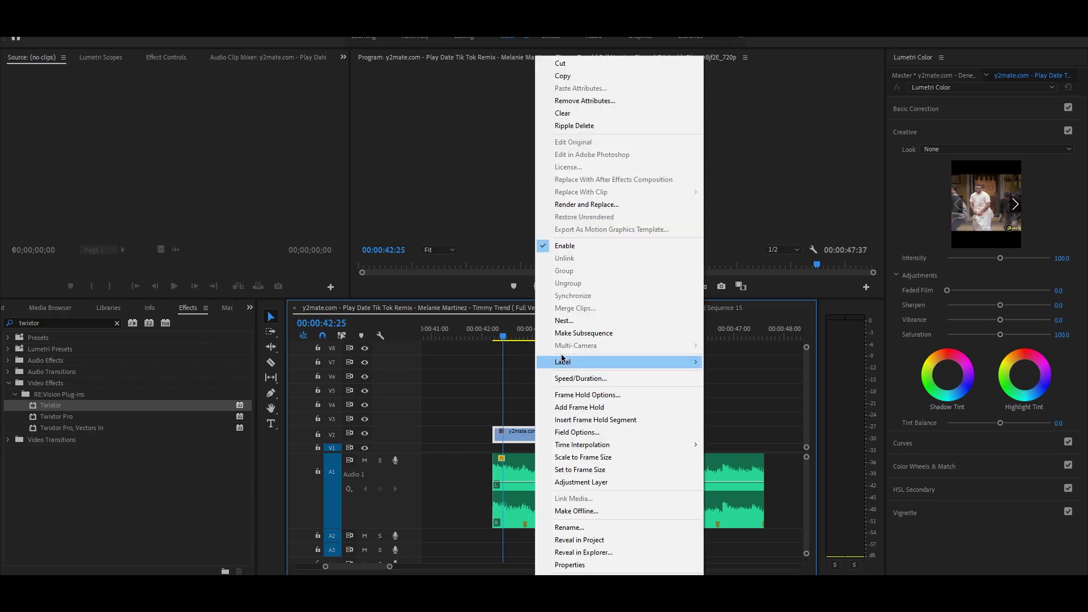
pyautogui.click(567, 321)
pyautogui.click(533, 313)
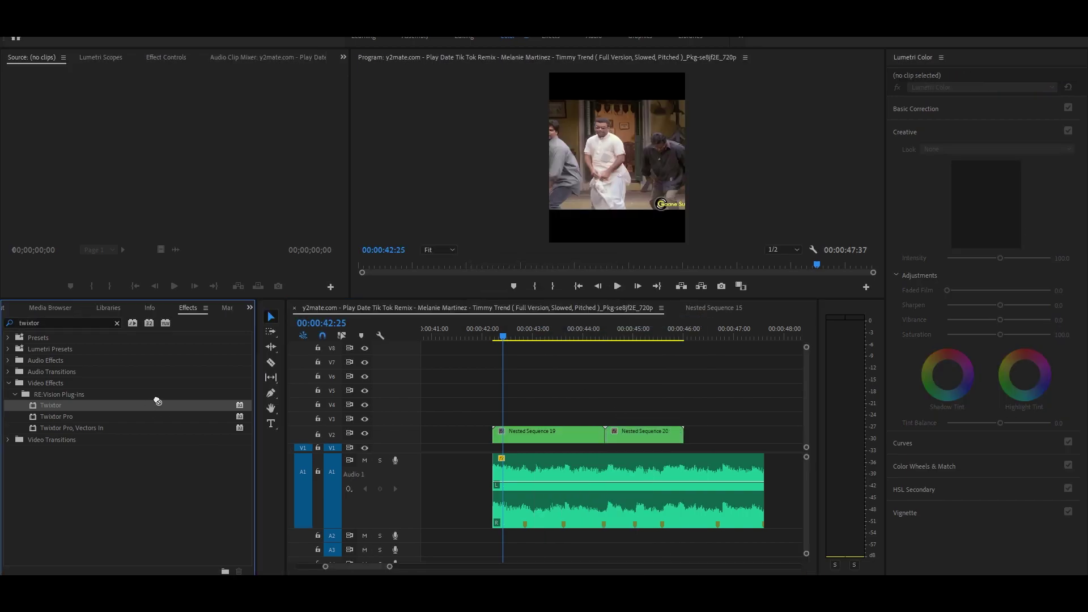
pyautogui.click(521, 428)
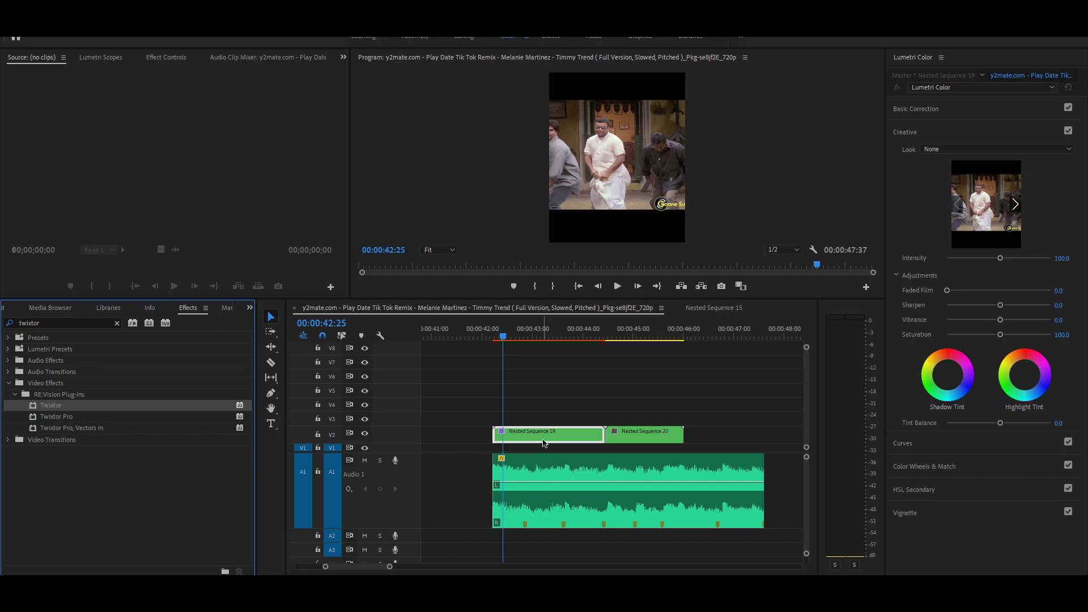
pyautogui.click(542, 442)
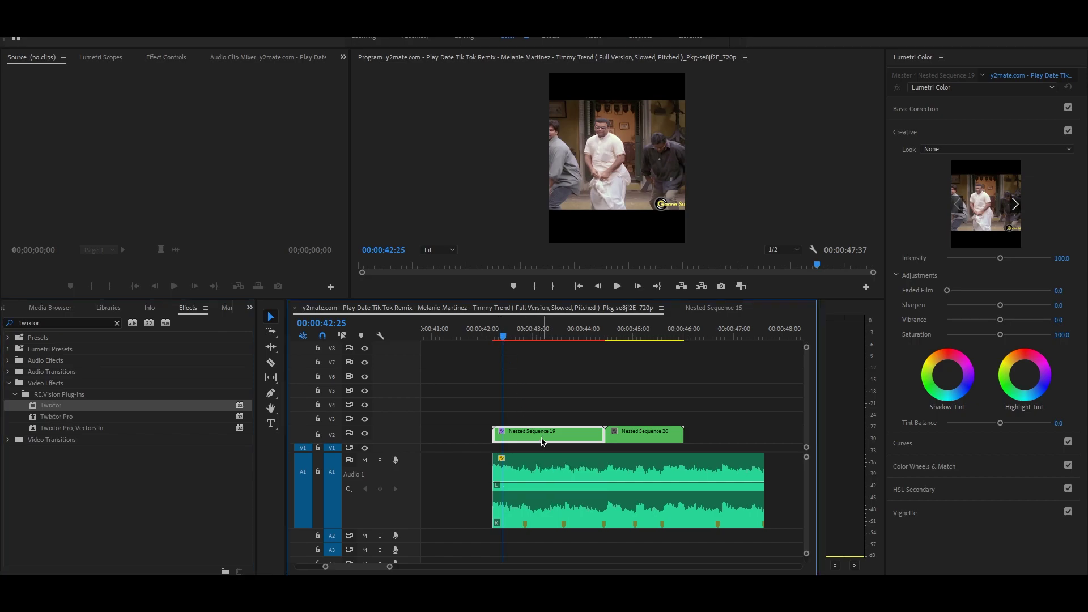
# - Set Nested Sequence 19's Motion Scale to 150 in Effect Controls
pyautogui.click(164, 57)
pyautogui.moveTo(111, 127)
pyautogui.mouseDown()
pyautogui.moveTo(88, 127)
pyautogui.moveTo(148, 115)
pyautogui.moveTo(91, 115)
pyautogui.moveTo(102, 127)
pyautogui.mouseUp()
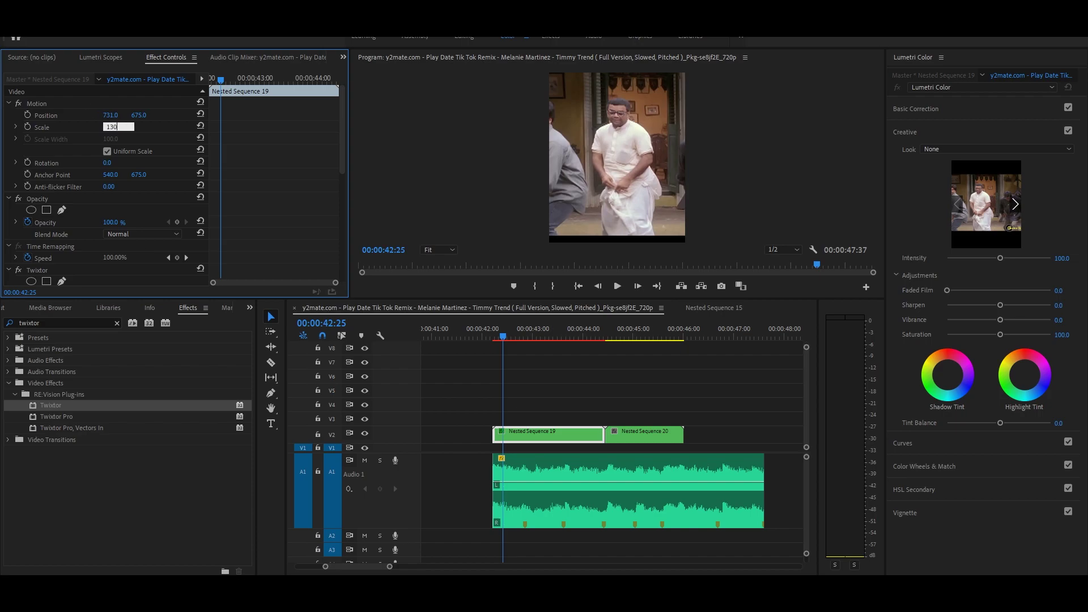
pyautogui.press('Escape')
# - Position the playhead around 42:51, one frame back from the beat
pyautogui.moveTo(503, 336); pyautogui.dragTo(527, 339)
pyautogui.keyDown('alt'); pyautogui.scroll(3, 563, 468); pyautogui.keyUp('alt')
pyautogui.hscroll(-2, 573, 478)
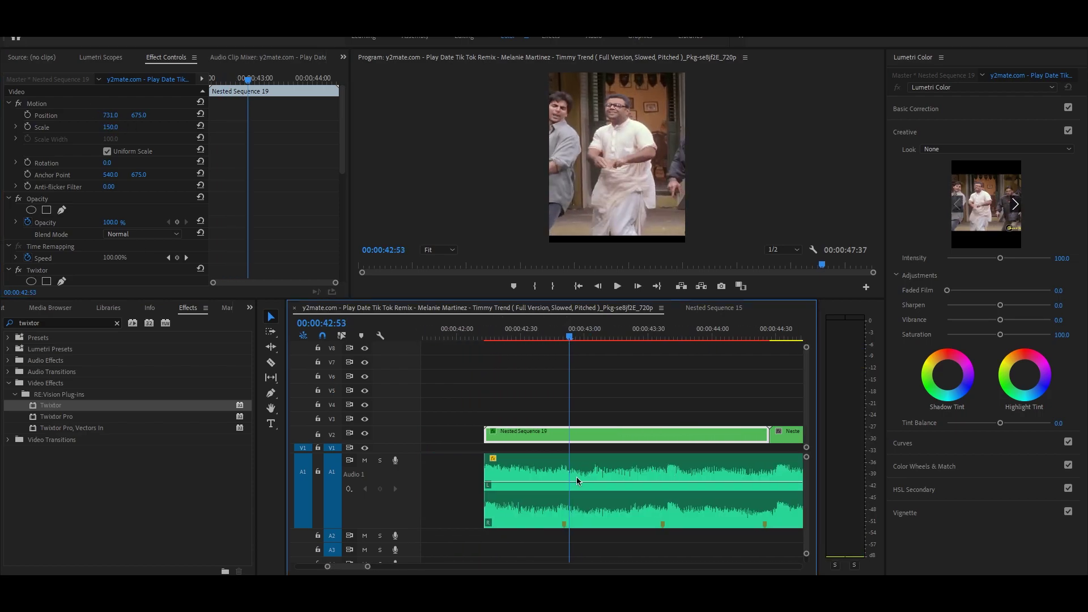
pyautogui.keyDown('alt'); pyautogui.scroll(2, 577, 481); pyautogui.keyUp('alt')
pyautogui.moveTo(553, 339); pyautogui.dragTo(535, 339)
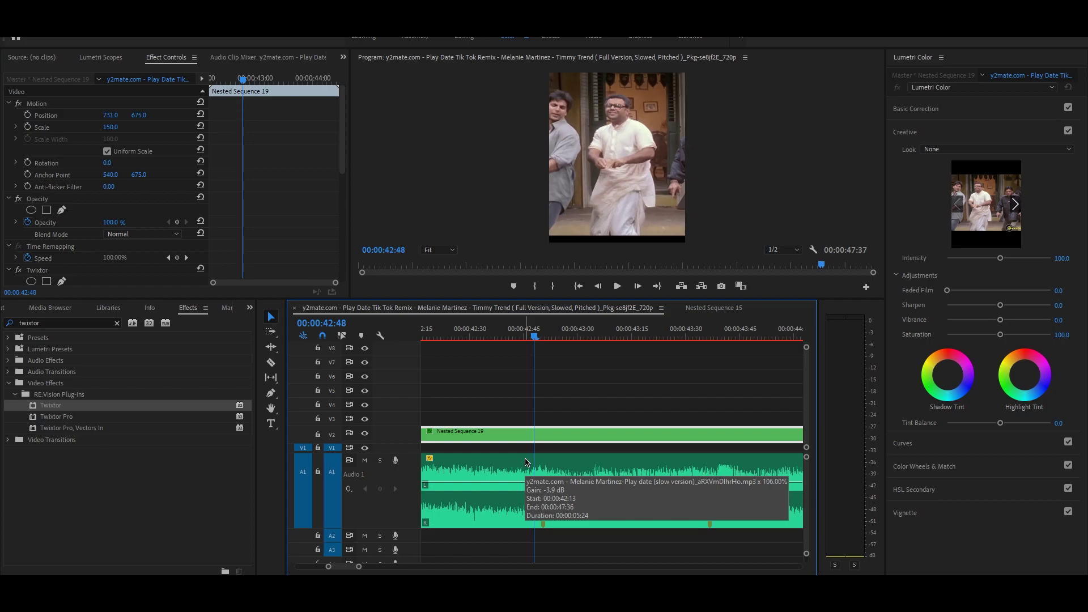
pyautogui.press('Left')
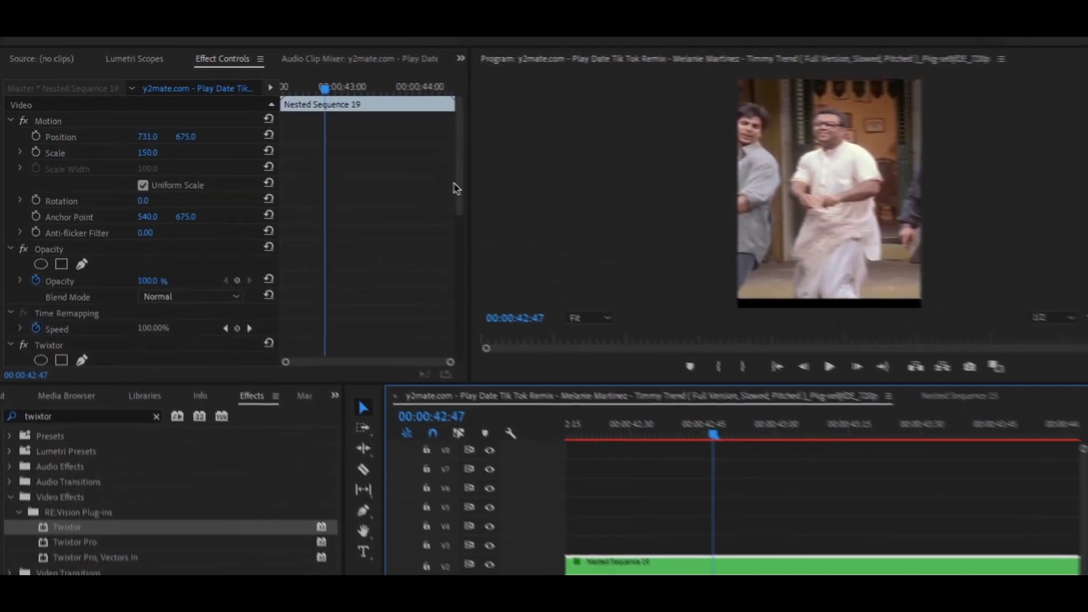
# - Turn on Twixtor's Smart Blend and set Motion Sensitivity to 100
pyautogui.moveTo(457, 189); pyautogui.dragTo(447, 333)
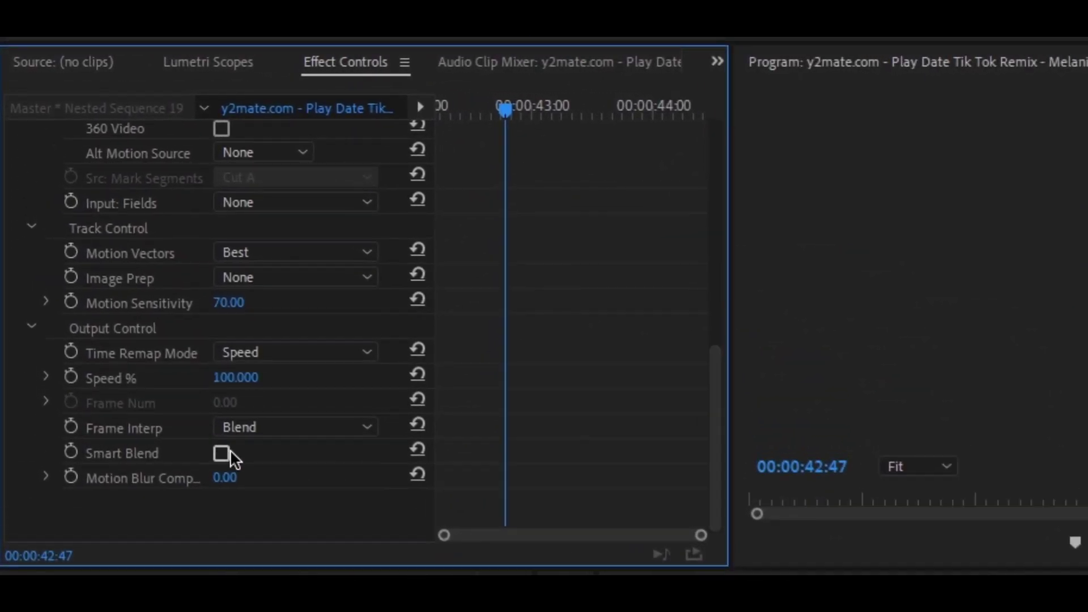
pyautogui.click(222, 453)
pyautogui.click(229, 304)
pyautogui.write('100')
pyautogui.press('Return')
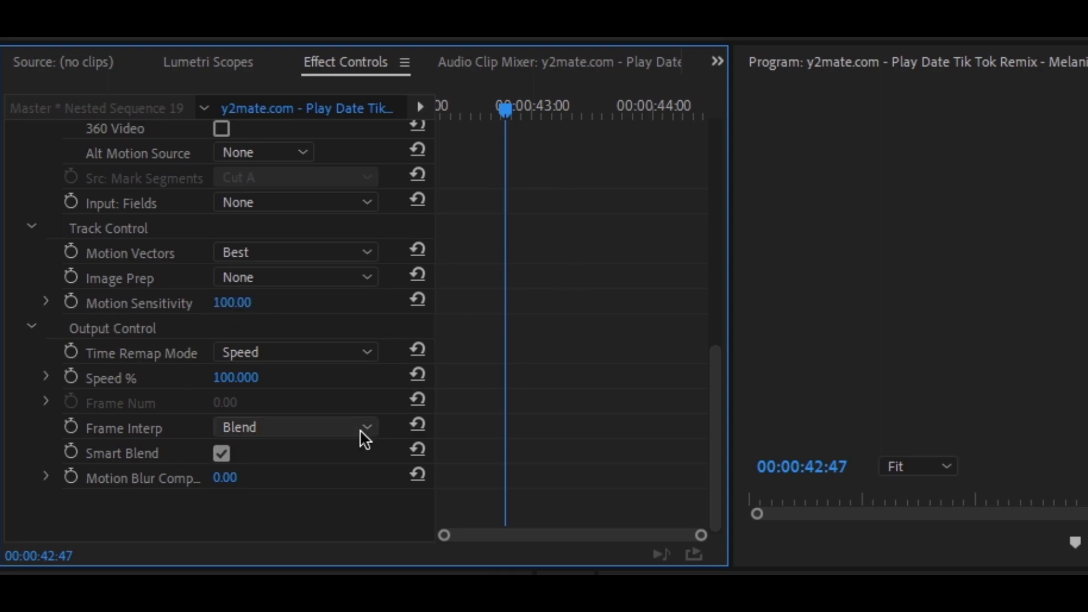
# - Start a Speed % keyframe at the playhead, setting it to 40, then 30
pyautogui.click(68, 377)
pyautogui.click(237, 378)
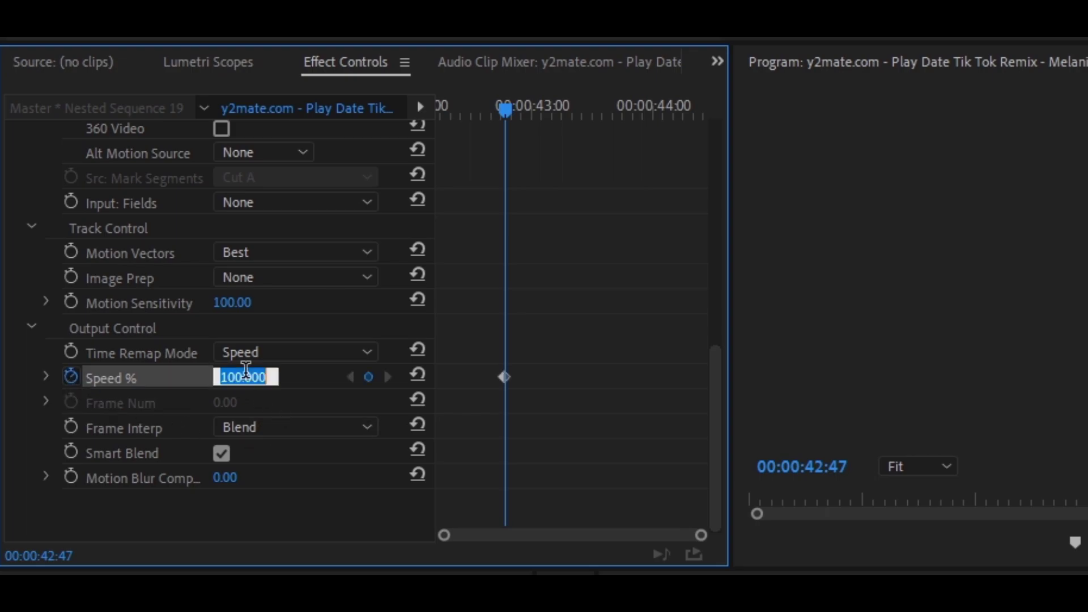
pyautogui.write('40')
pyautogui.press('Return')
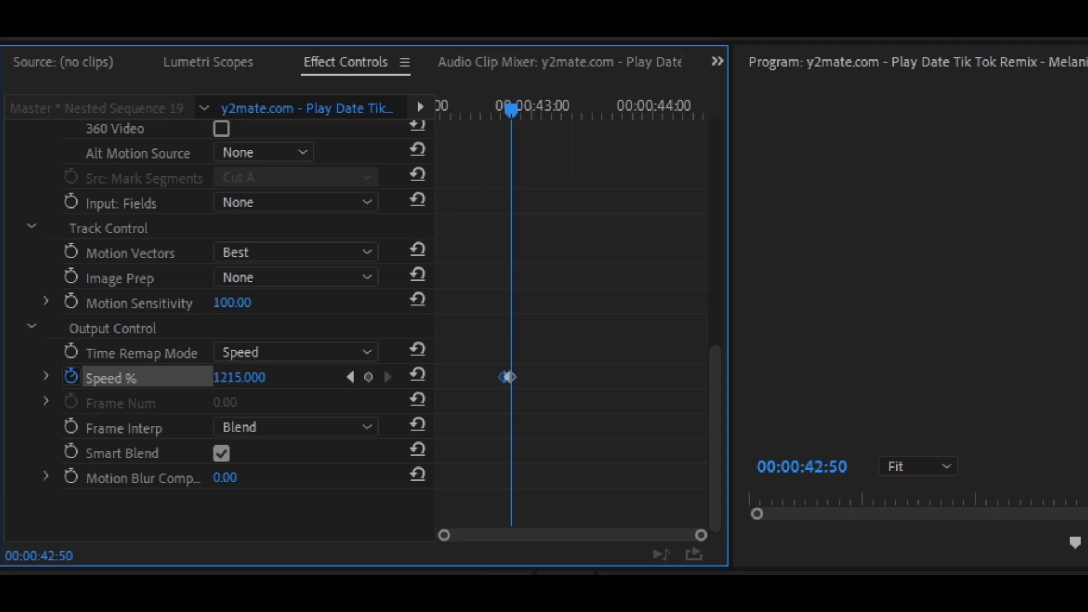
pyautogui.moveTo(224, 376); pyautogui.dragTo(224, 376)
pyautogui.click(245, 374)
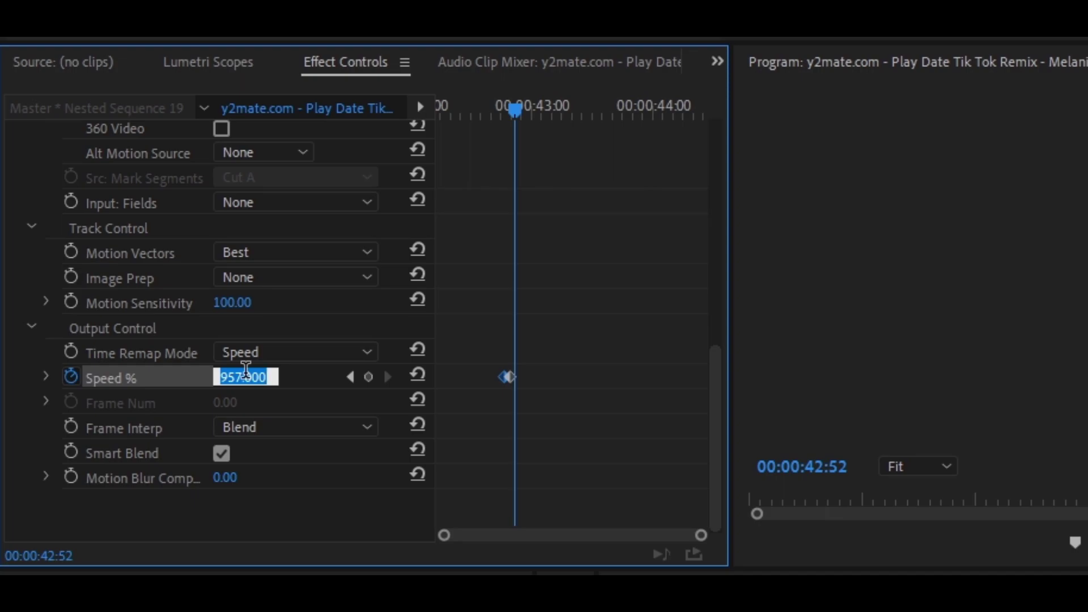
pyautogui.write('30')
pyautogui.press('Return')
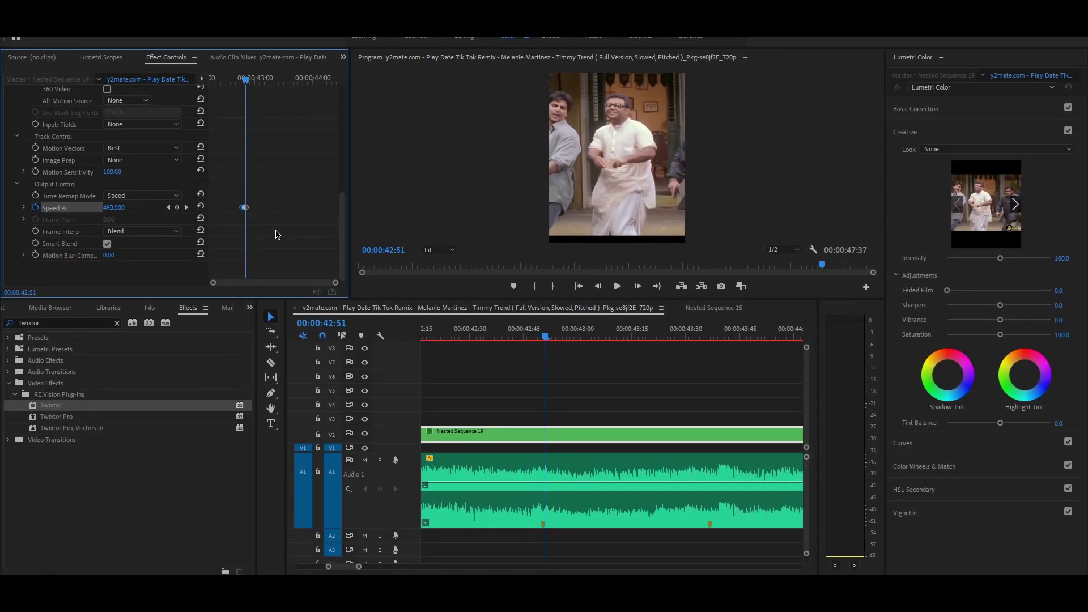
pyautogui.click(252, 221)
# - Preview the speed change from 43:18 through 43:37, then step back a few frames
pyautogui.scroll(-3, 508, 379)
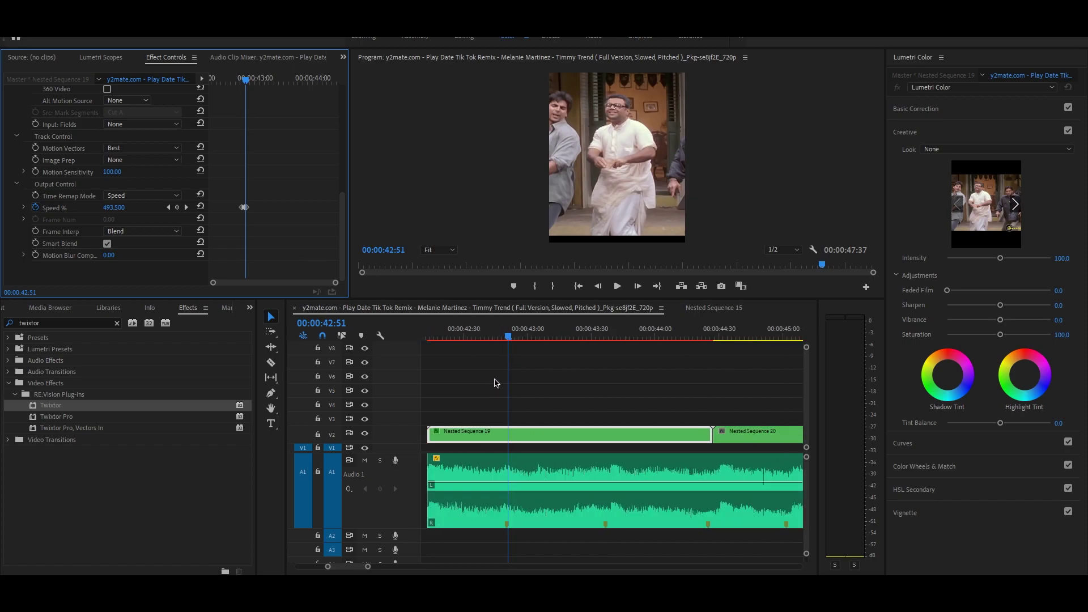
pyautogui.click(490, 339)
pyautogui.click(264, 187)
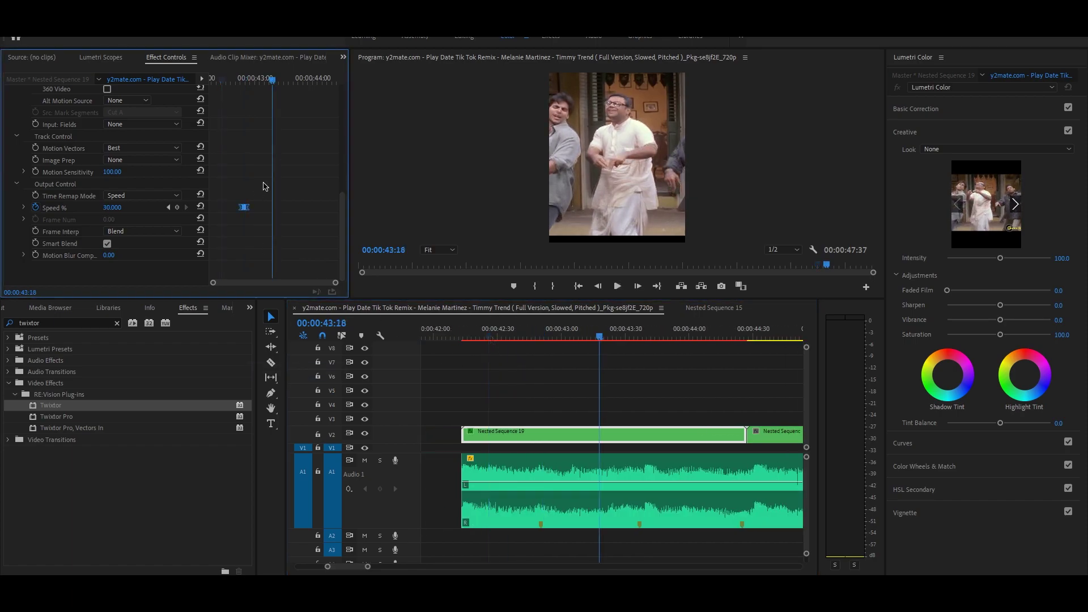
pyautogui.click(254, 231)
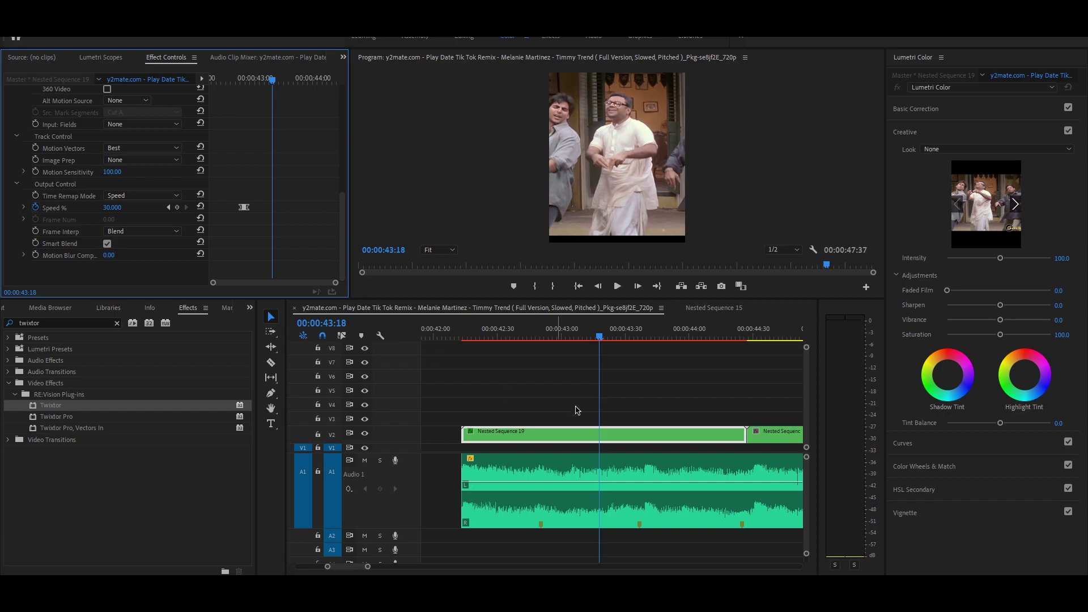
pyautogui.moveTo(600, 340); pyautogui.dragTo(641, 342)
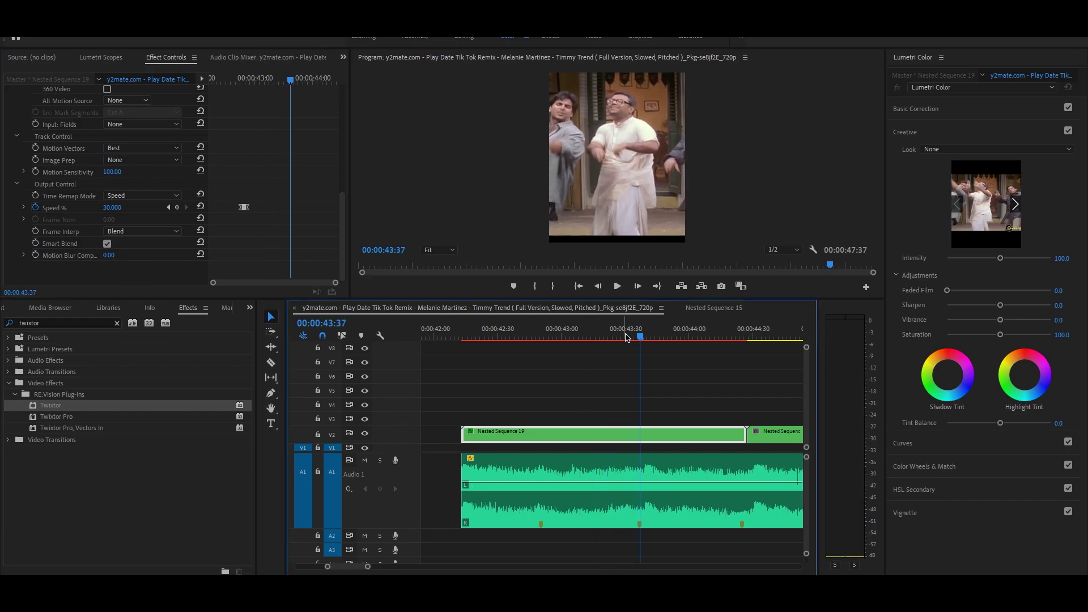
pyautogui.press('Left')
pyautogui.press('Left')
pyautogui.press('Left')
pyautogui.press('Left')
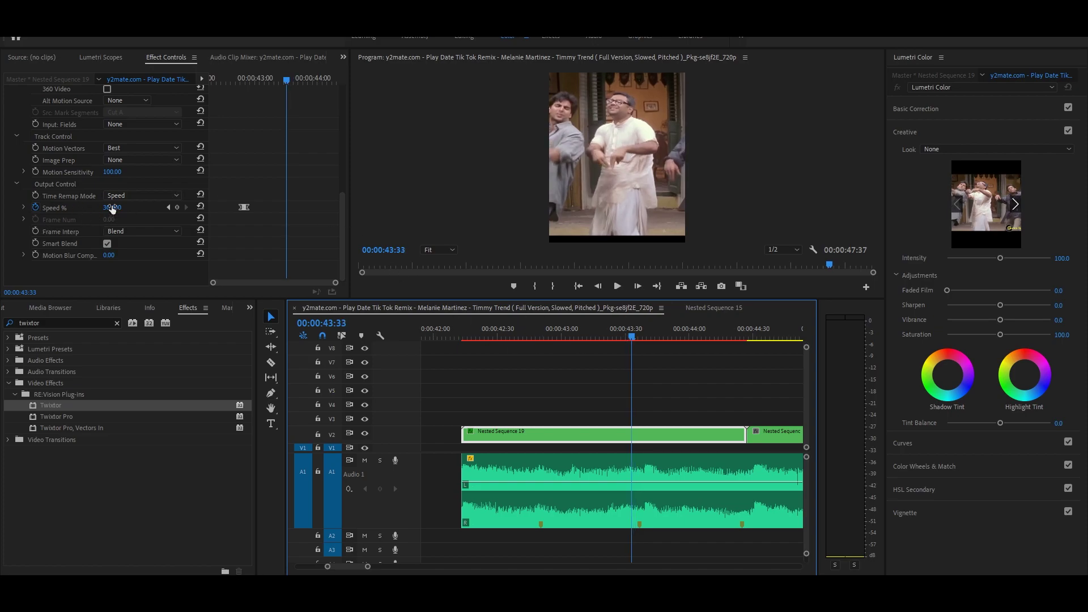
# - Add a Speed % keyframe, then set Speed % to 900 a few frames later
pyautogui.click(177, 207)
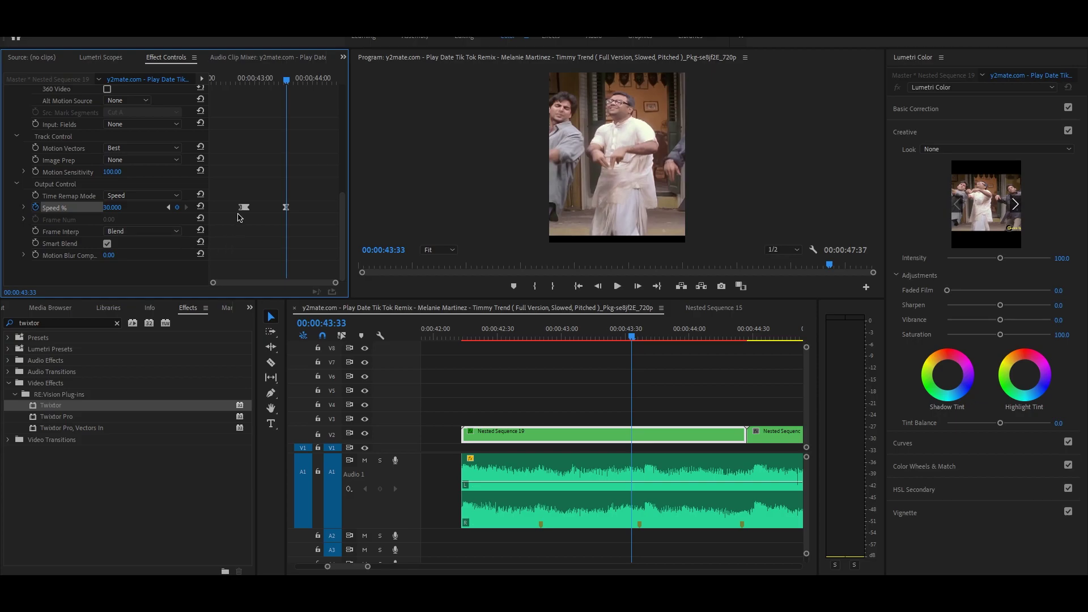
pyautogui.press('Right')
pyautogui.press('Right')
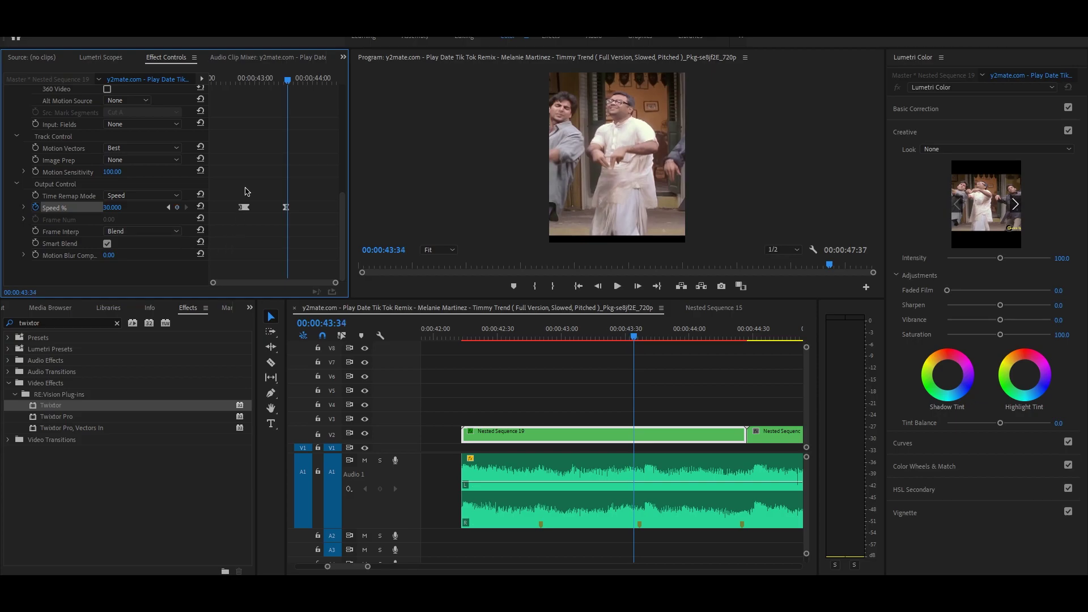
pyautogui.press('Right')
pyautogui.press('Left')
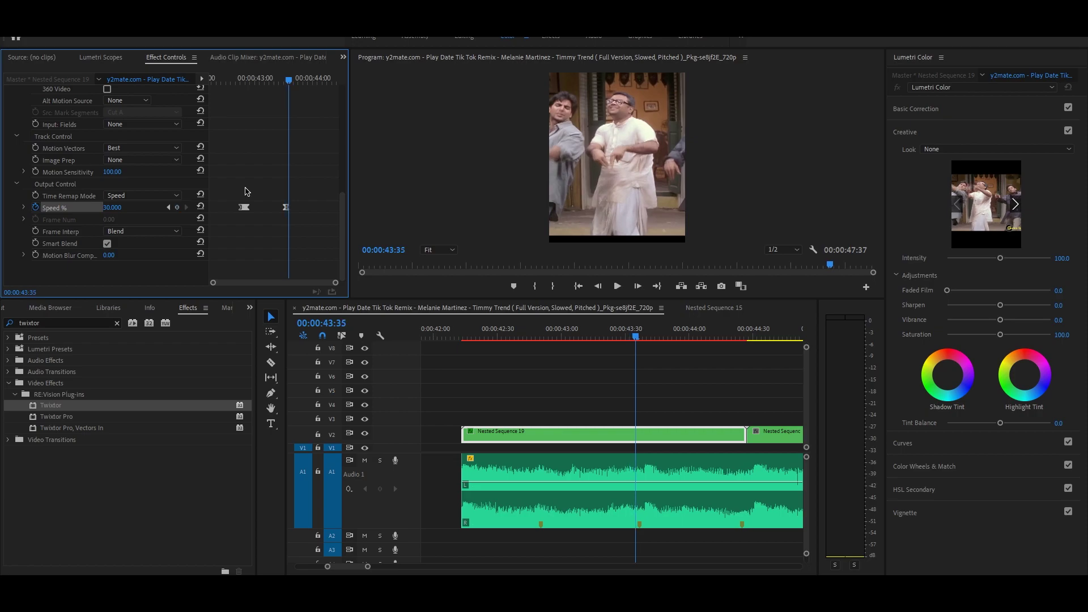
pyautogui.press('Right')
pyautogui.press('Right')
pyautogui.press('Right')
pyautogui.press('Right')
pyautogui.click(113, 208)
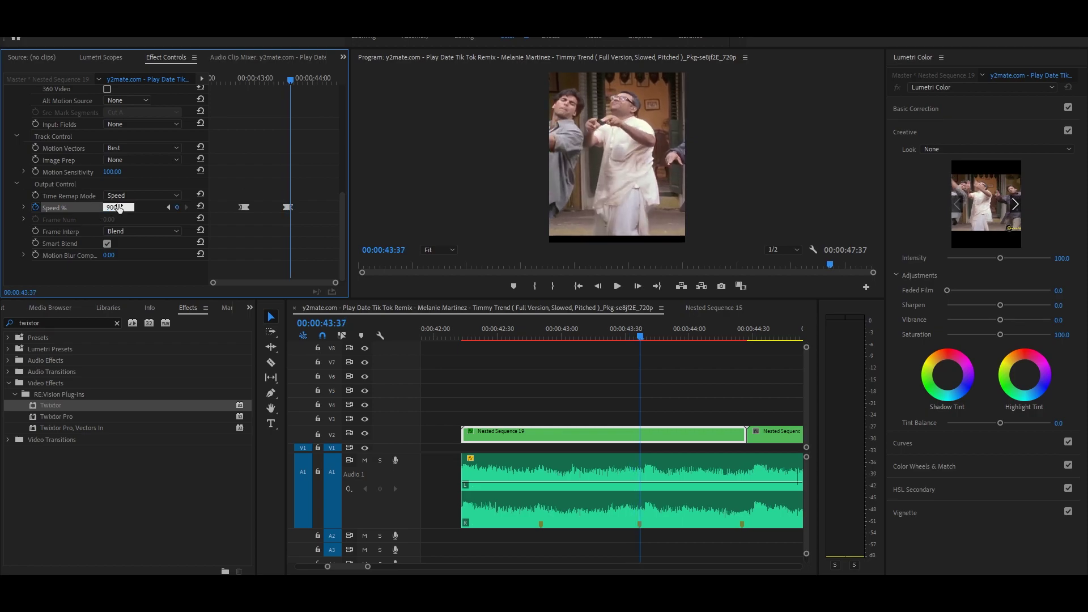
pyautogui.write('900')
pyautogui.press('Return')
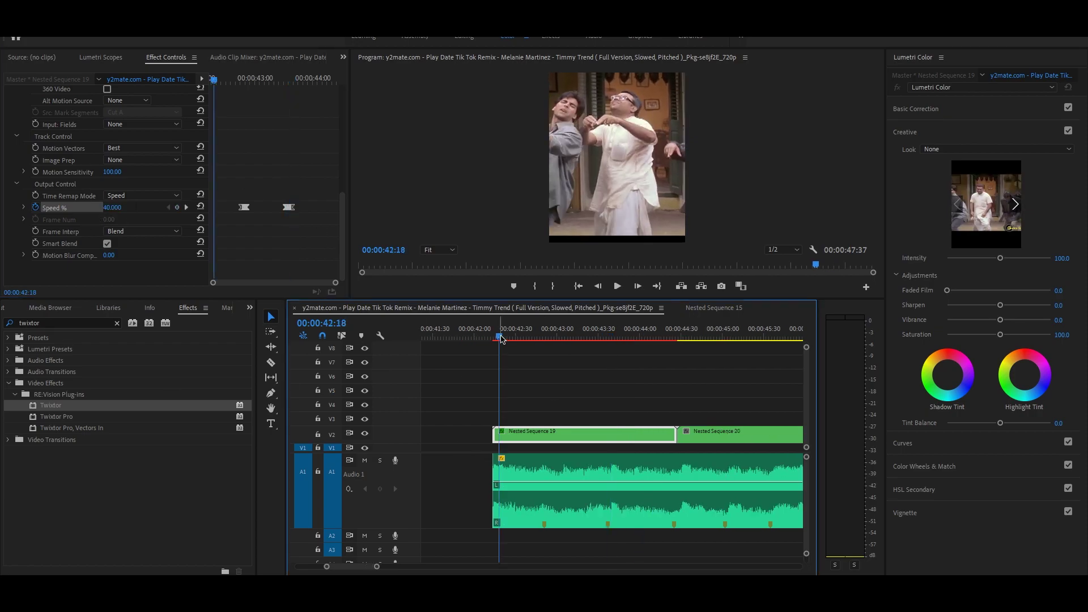
# - Render the effects in the marked In/Out range and play the sequence back
pyautogui.click(688, 338)
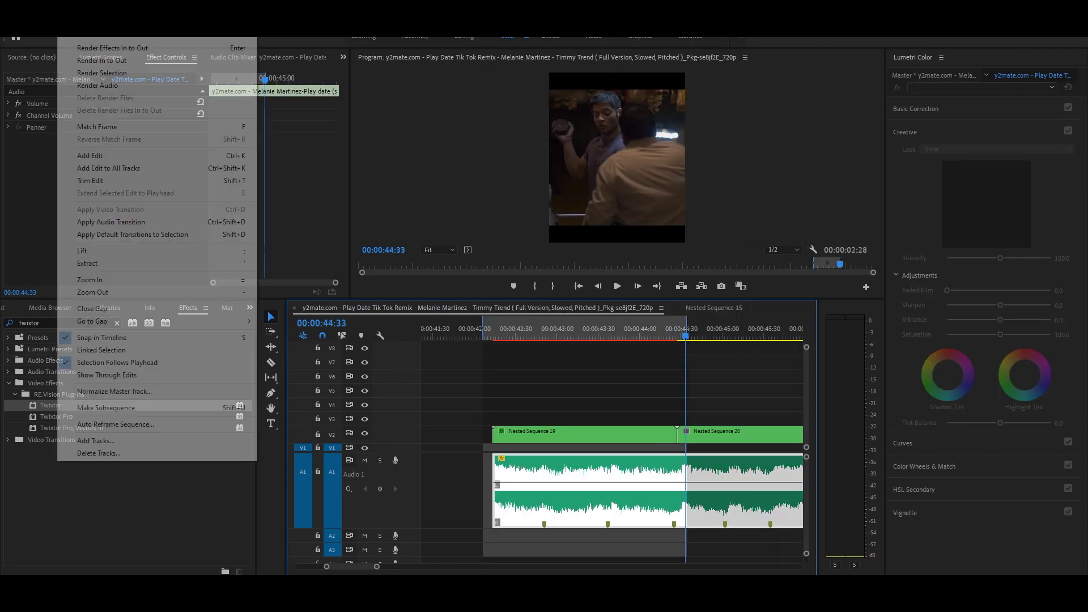
pyautogui.rightClick(529, 339)
pyautogui.click(584, 182)
pyautogui.click(503, 338)
pyautogui.press('space')
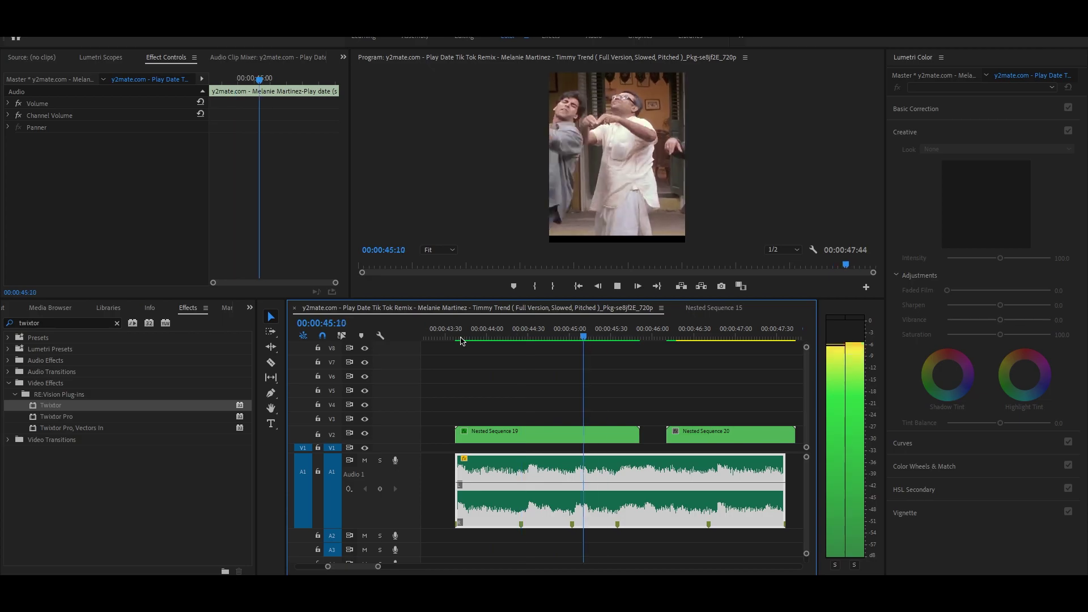
pyautogui.press('=')
# - Move Nested Sequence 20 left so it butts against Nested Sequence 19
pyautogui.click(567, 435)
pyautogui.moveTo(709, 436); pyautogui.dragTo(621, 441)
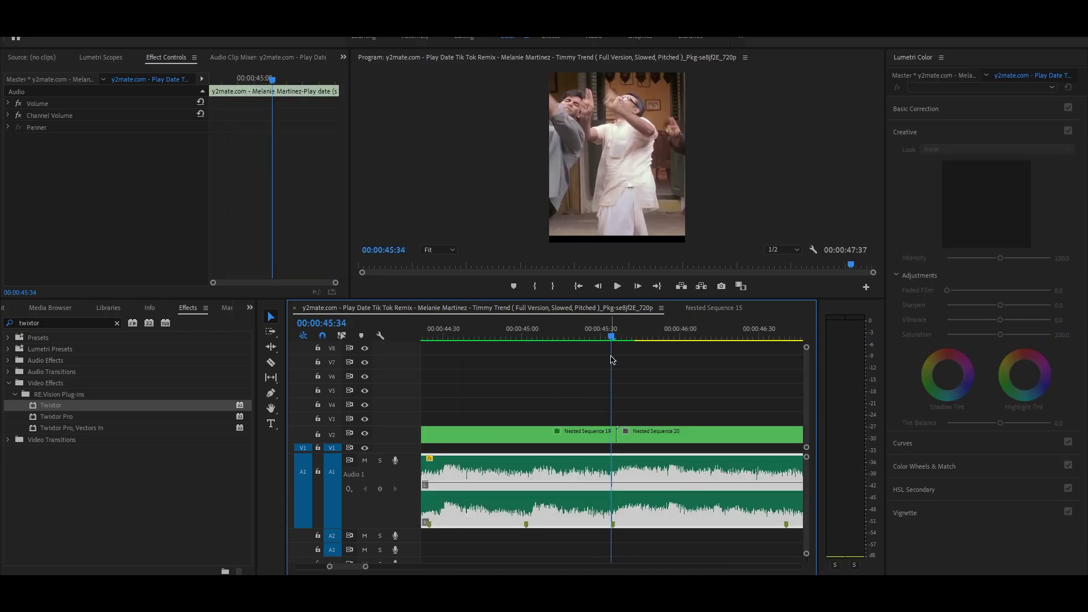
pyautogui.press('-')
pyautogui.press('Down')
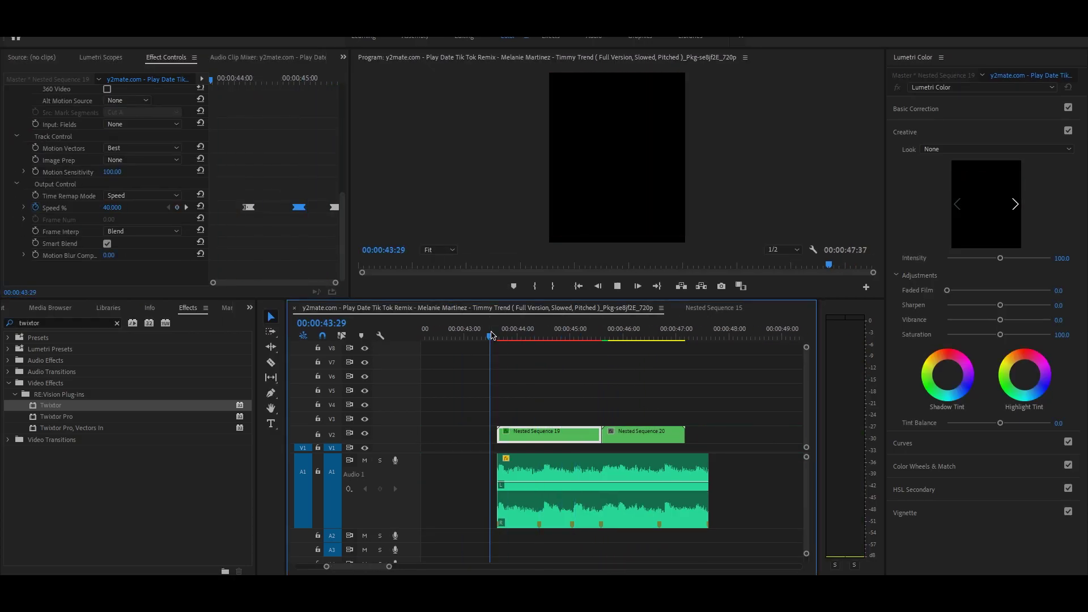
pyautogui.press('=')
pyautogui.press('-')
pyautogui.press('space')
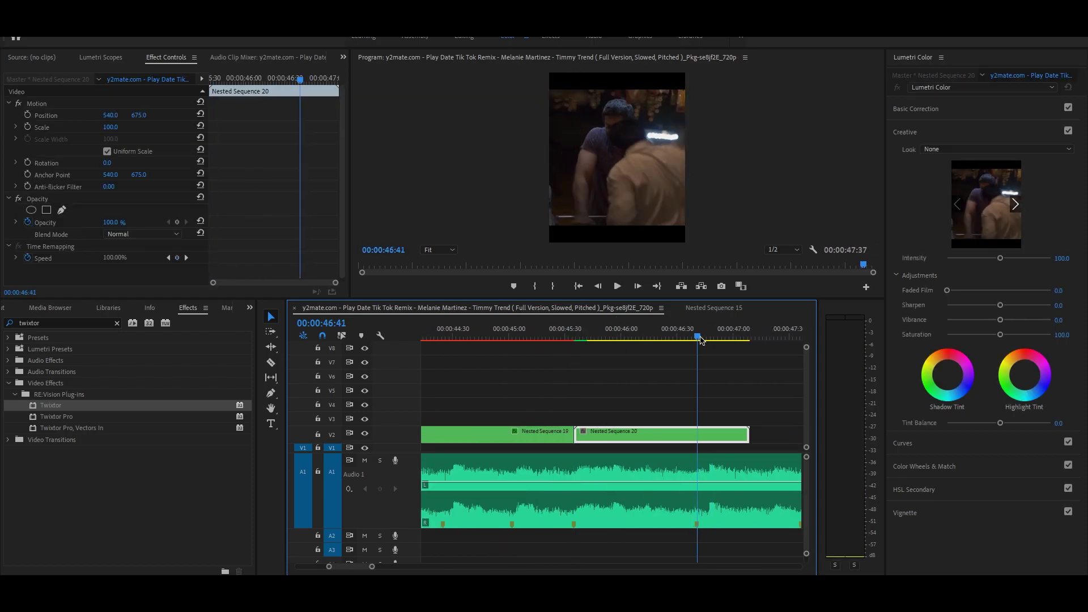
pyautogui.press('space')
# - Add a Twixtor Speed % keyframe on Nested Sequence 20 and raise it to 1538
pyautogui.scroll(-10, 229, 214)
pyautogui.click(35, 218)
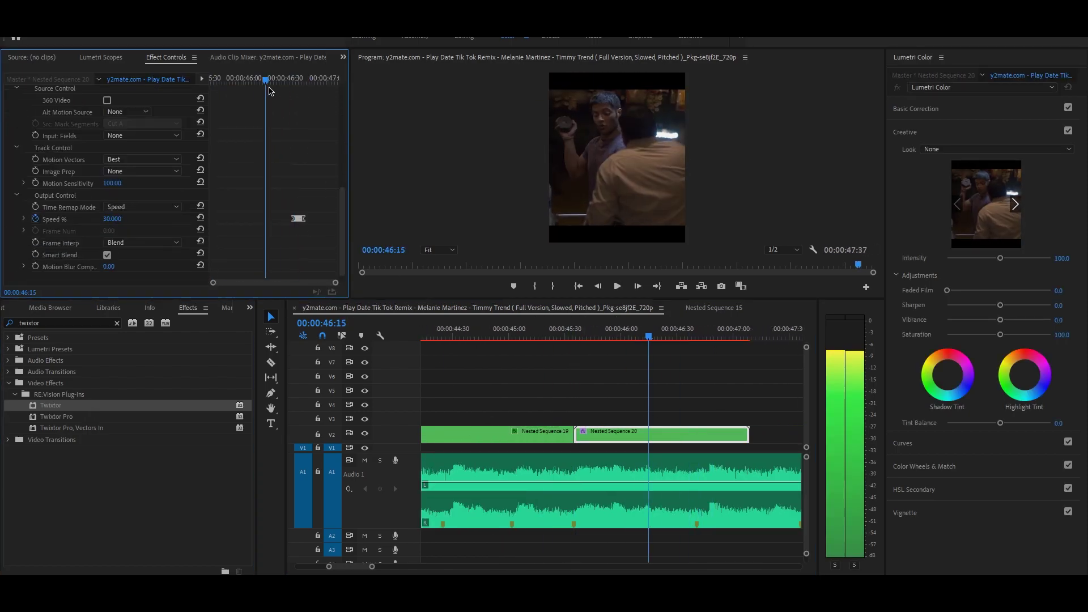
pyautogui.moveTo(113, 218); pyautogui.dragTo(170, 218)
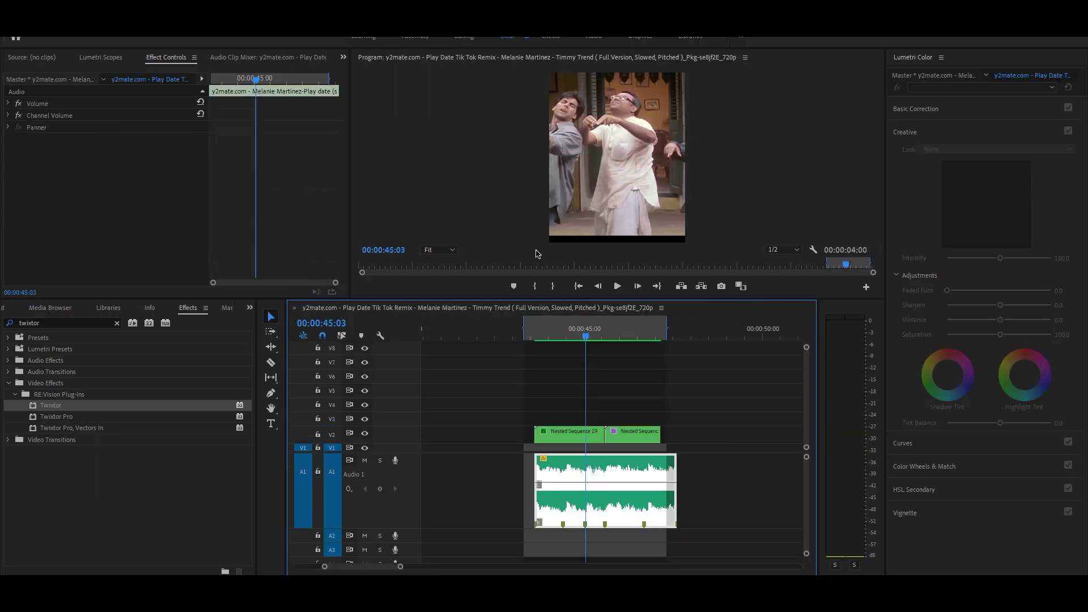
pyautogui.rightClick(553, 333)
pyautogui.click(586, 182)
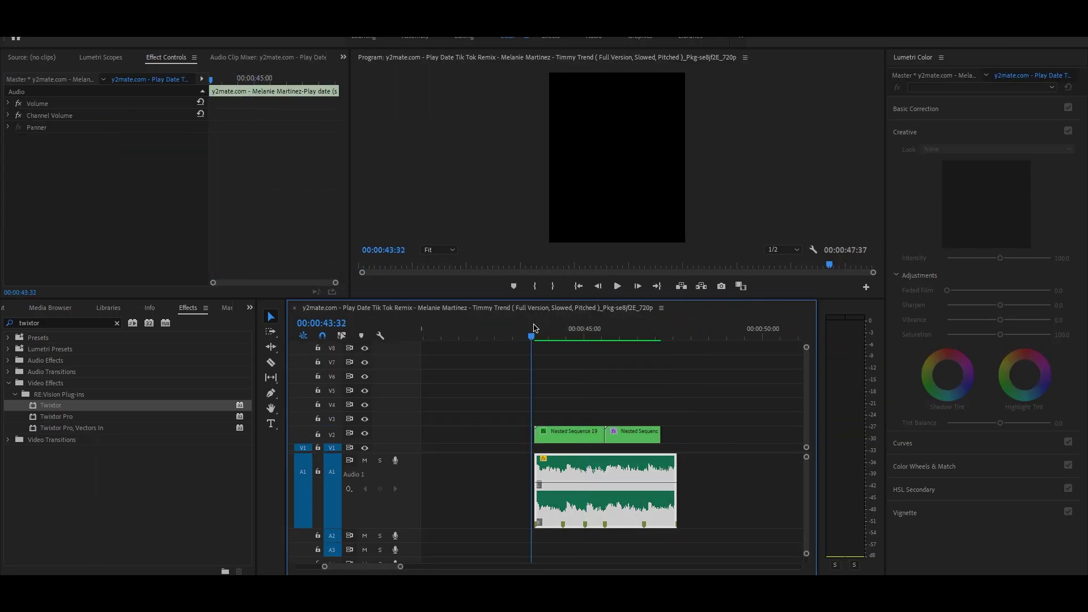
pyautogui.press('space')
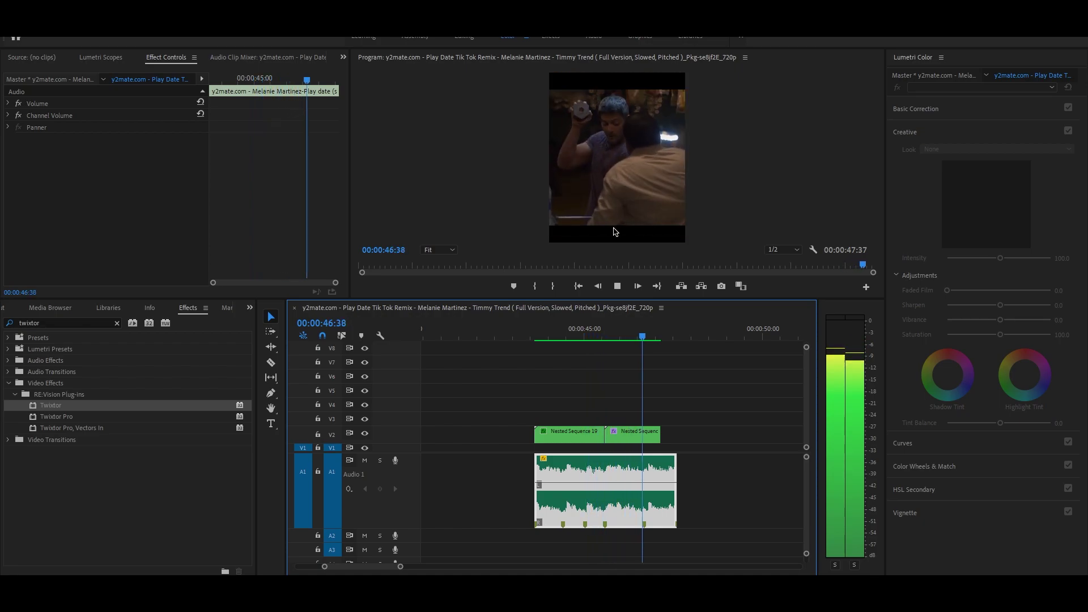
pyautogui.click(599, 339)
pyautogui.click(599, 339)
pyautogui.doubleClick(592, 435)
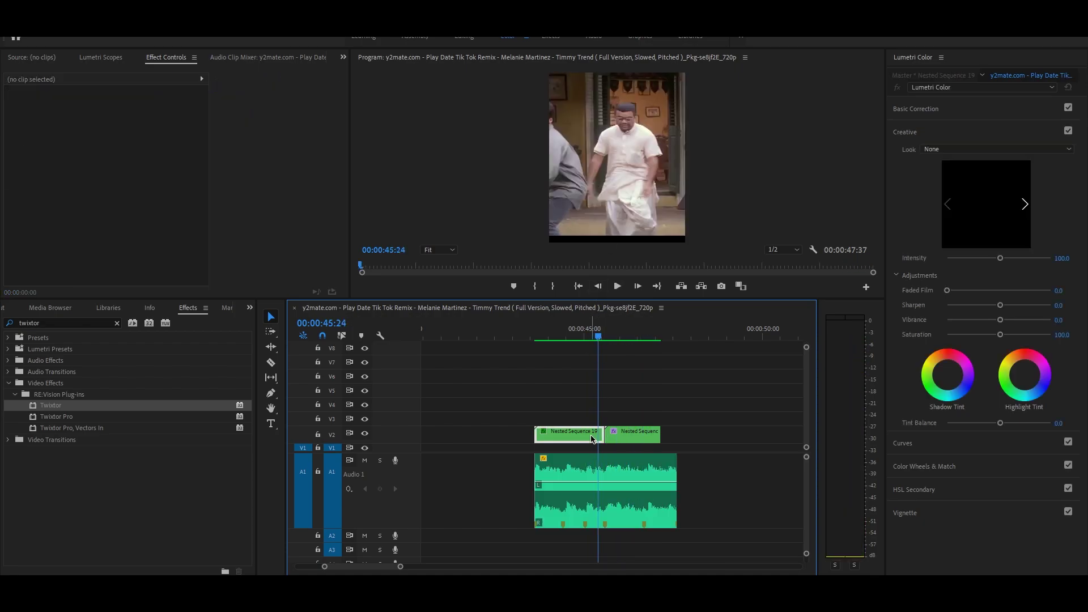
pyautogui.click(577, 310)
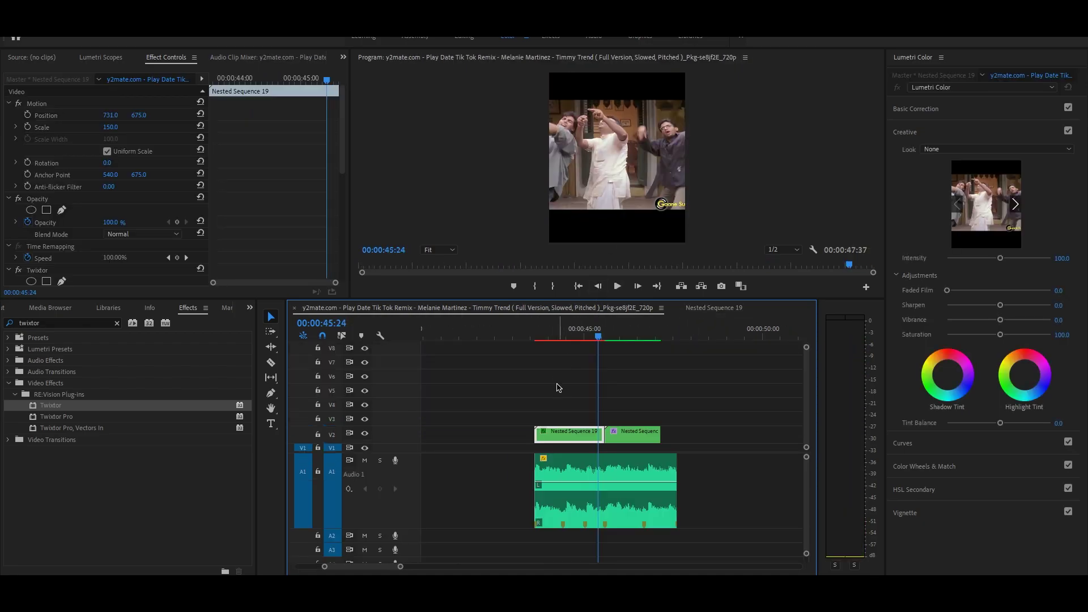
pyautogui.click(531, 339)
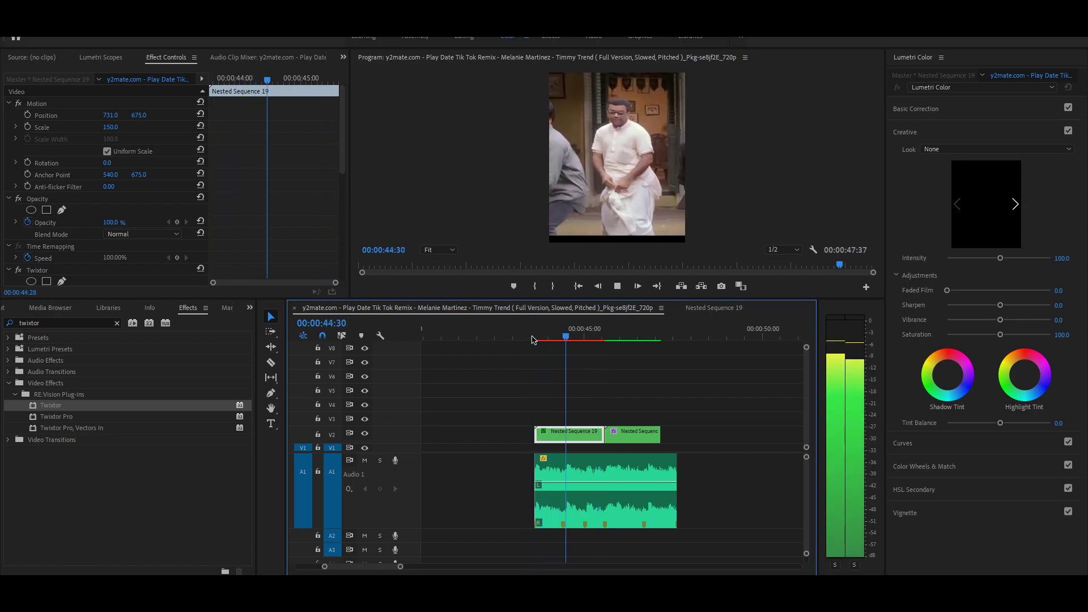
pyautogui.press('space')
pyautogui.rightClick(531, 339)
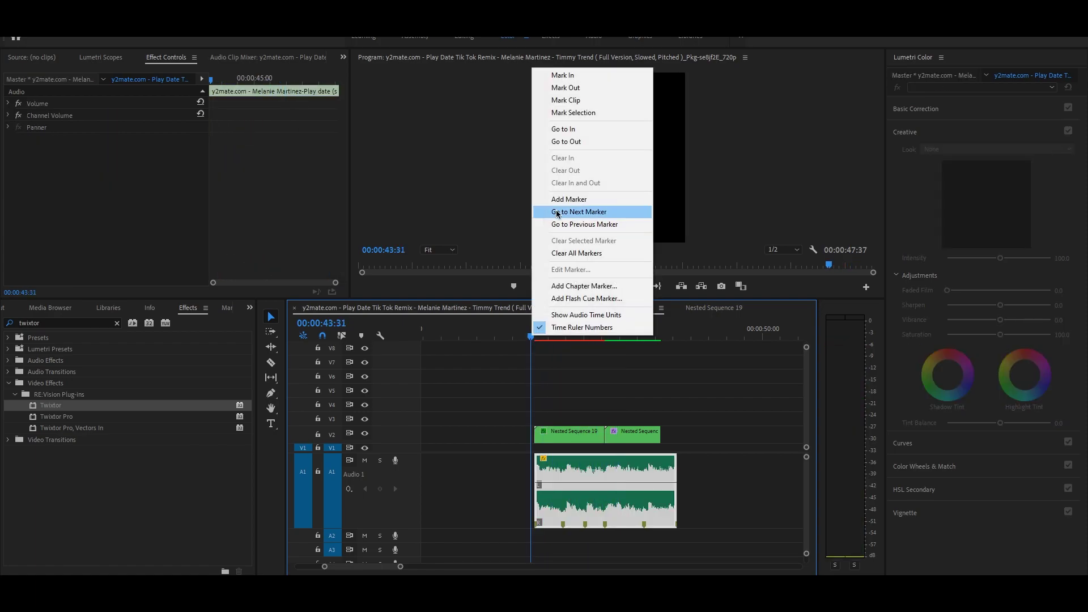
pyautogui.click(572, 79)
pyautogui.rightClick(610, 339)
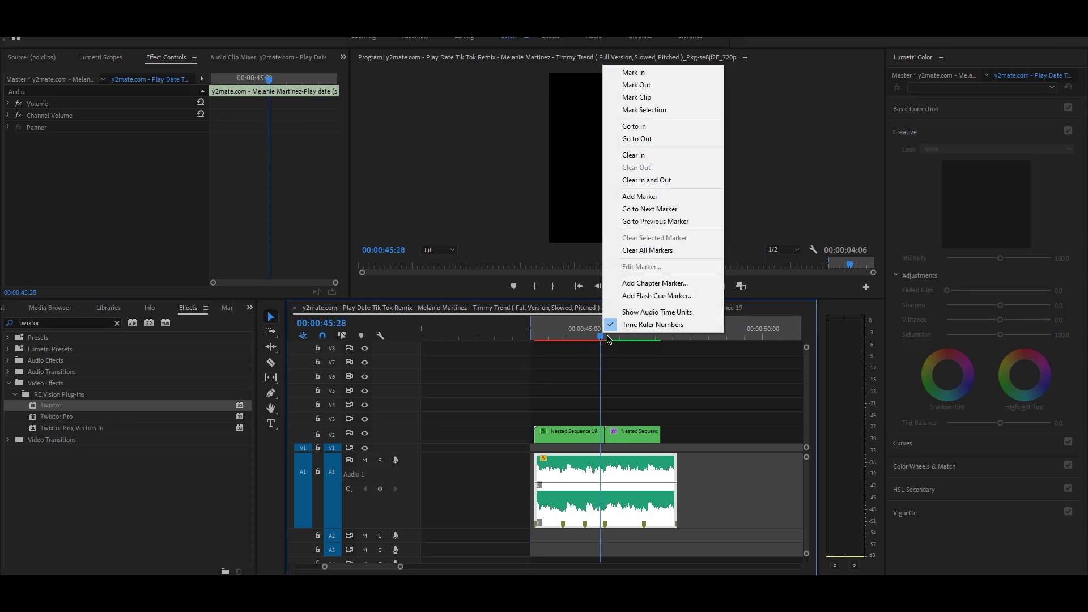
pyautogui.click(610, 339)
pyautogui.rightClick(611, 339)
pyautogui.click(636, 90)
pyautogui.click(520, 335)
pyautogui.rightClick(546, 328)
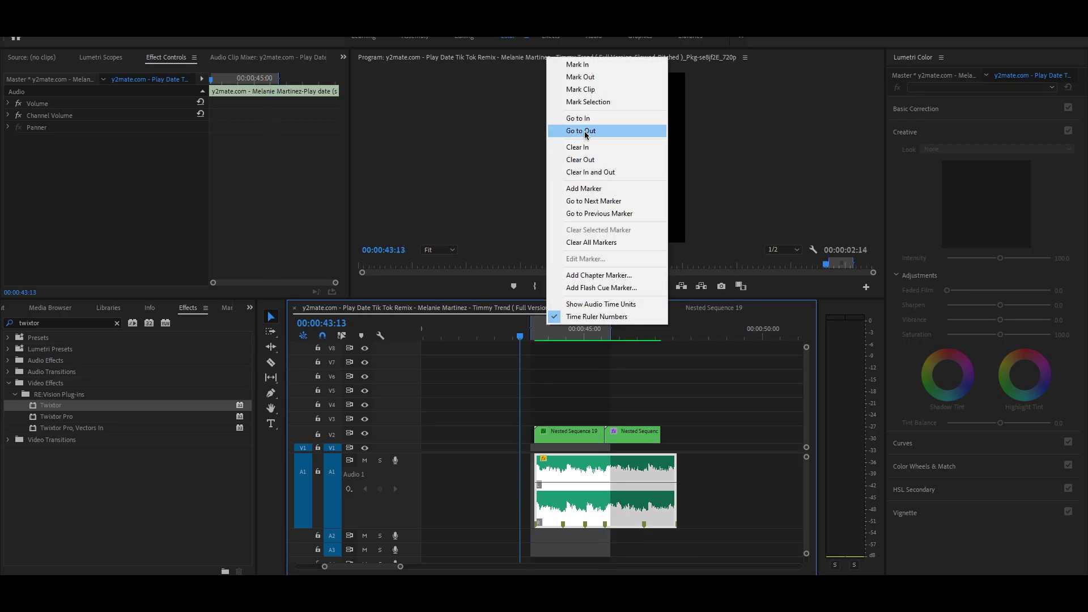
pyautogui.click(589, 171)
pyautogui.press('space')
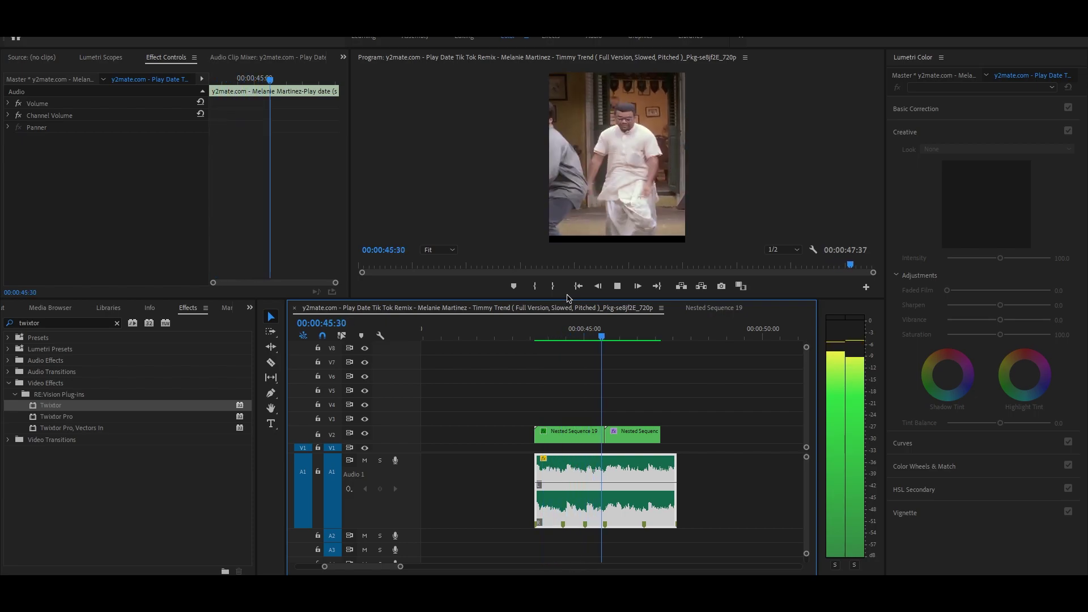
pyautogui.press('-')
pyautogui.click(511, 331)
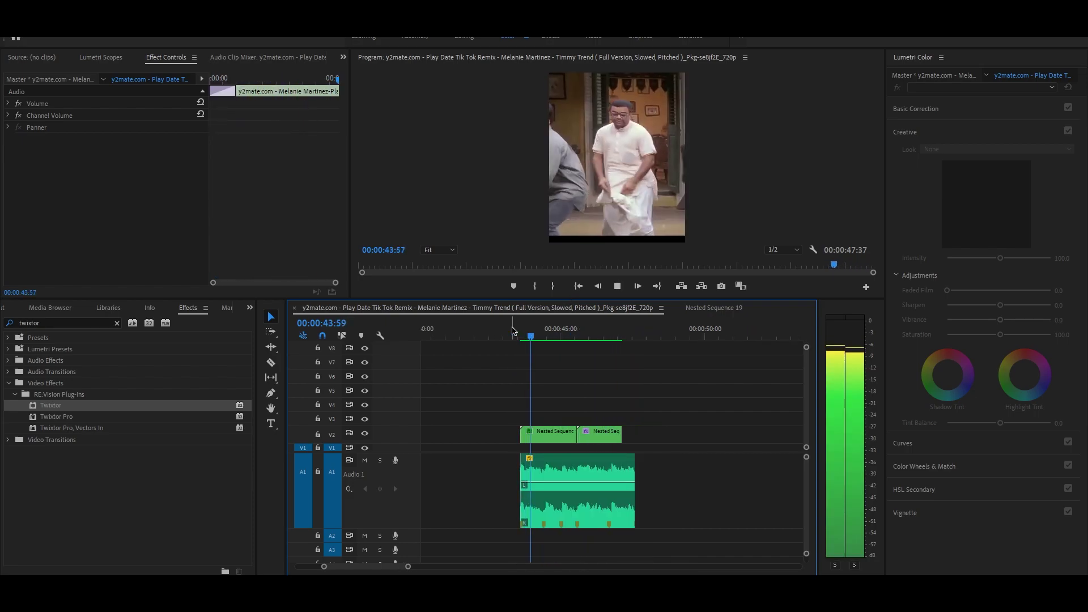
pyautogui.press('space')
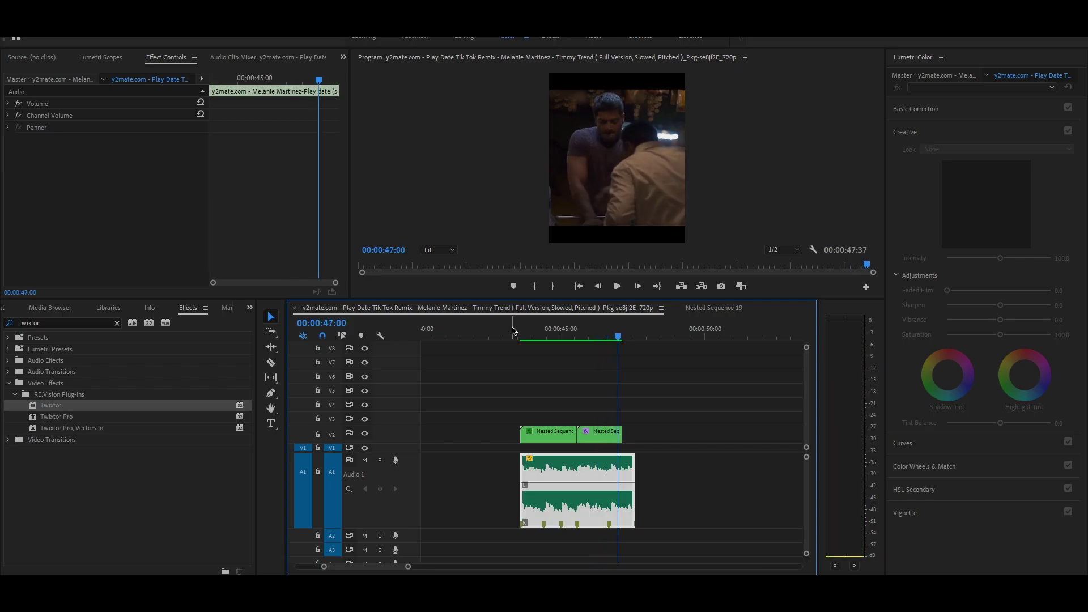